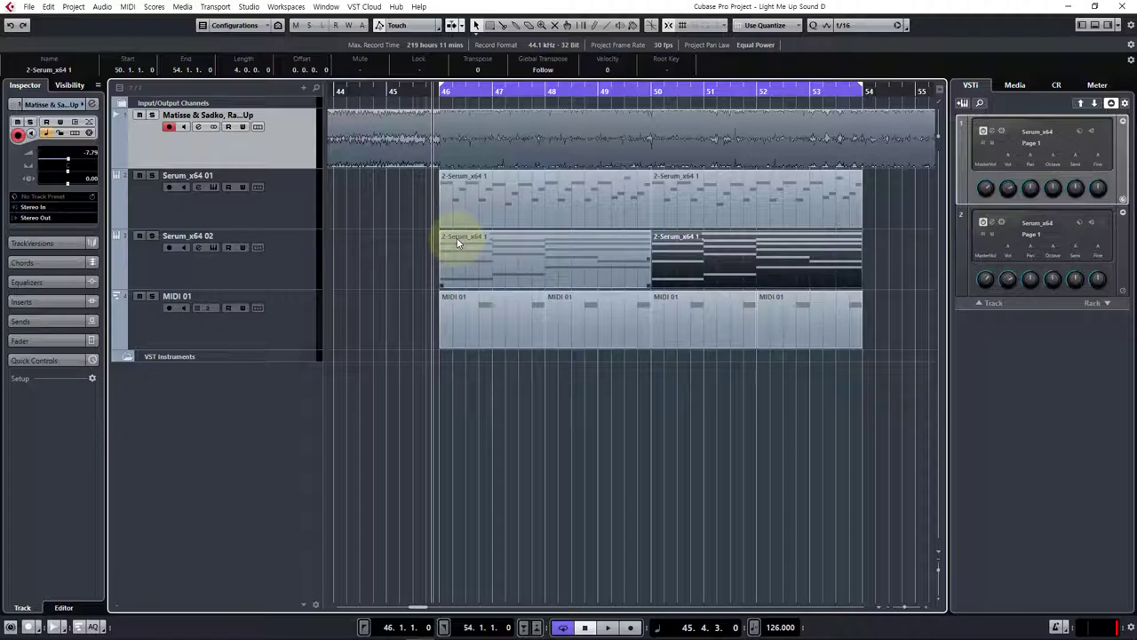
Play the looped section from bar 46 to listen to all tracks together, and stop playback.
key("space")
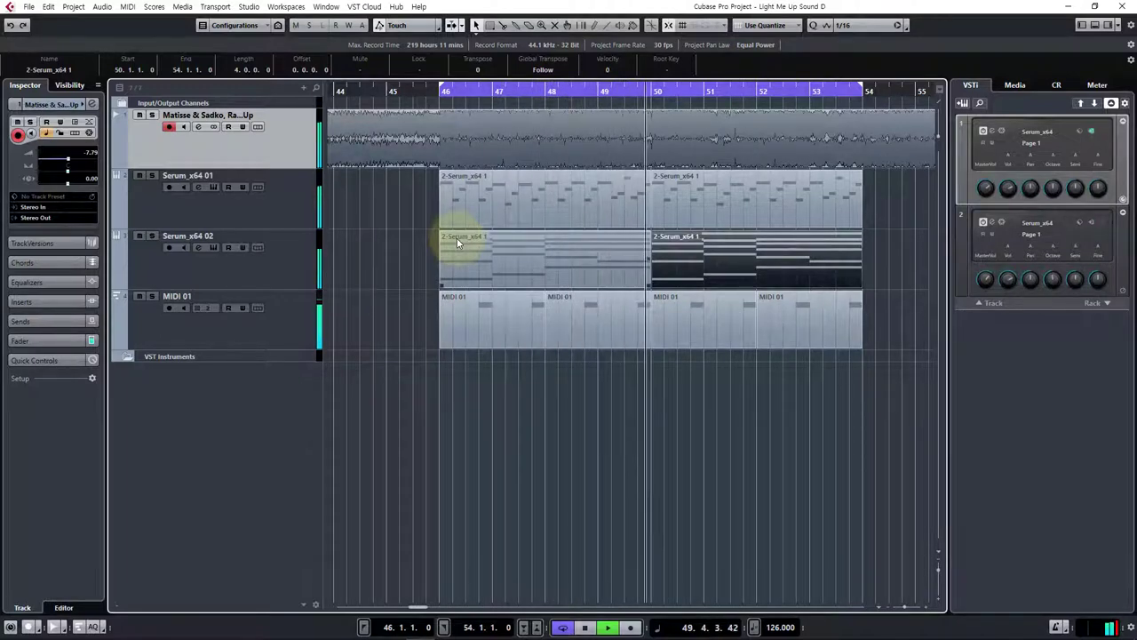
key("space")
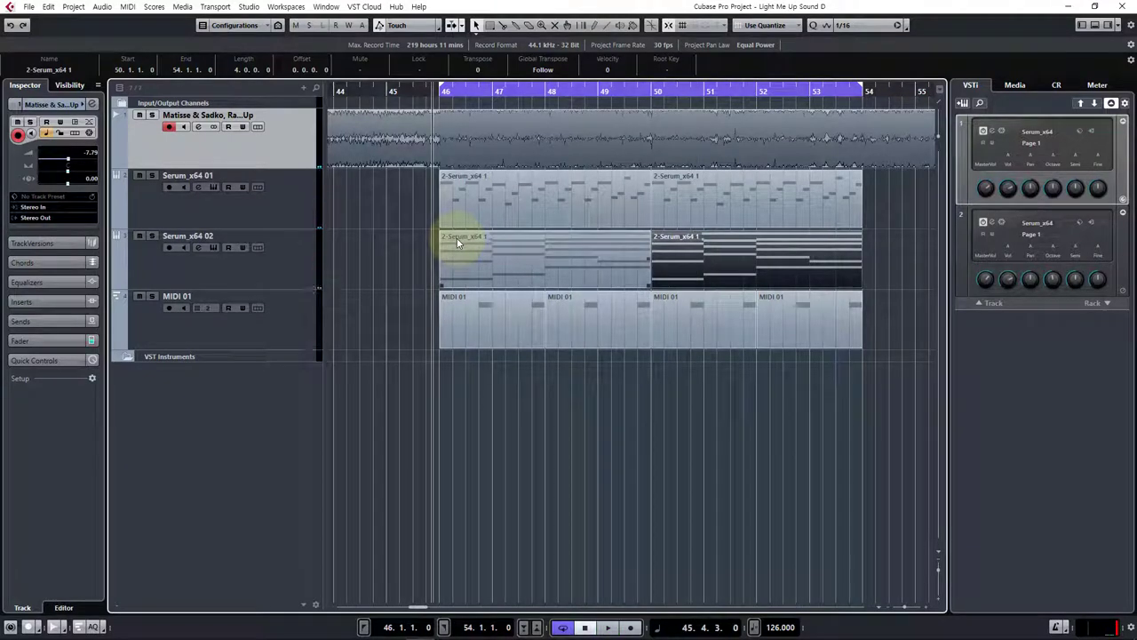
left_click(500, 199)
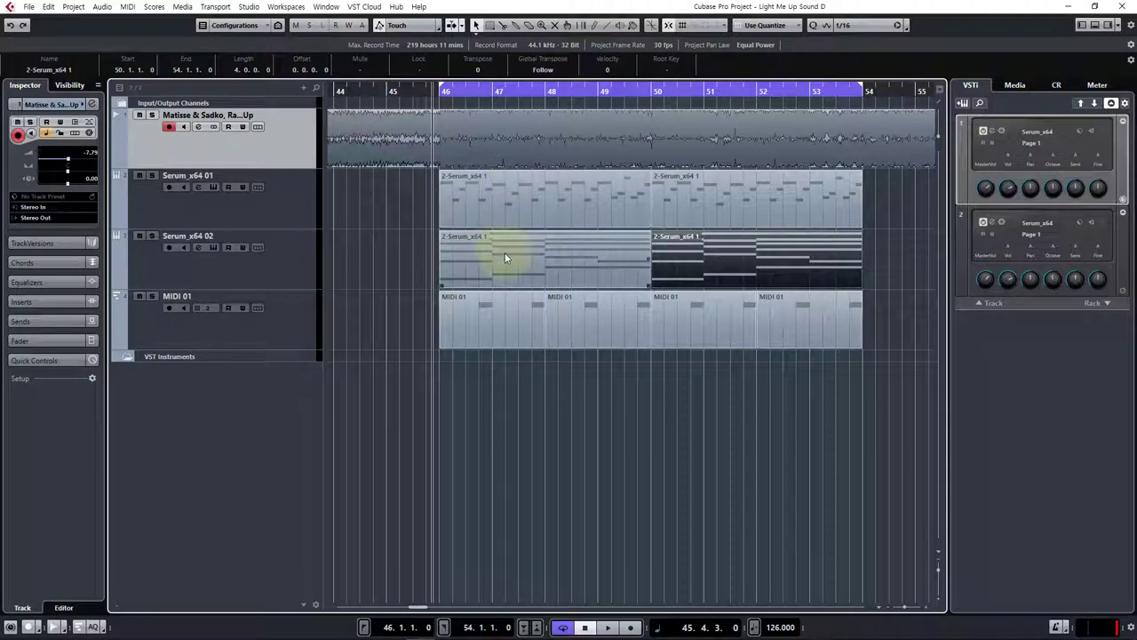
left_click(556, 267)
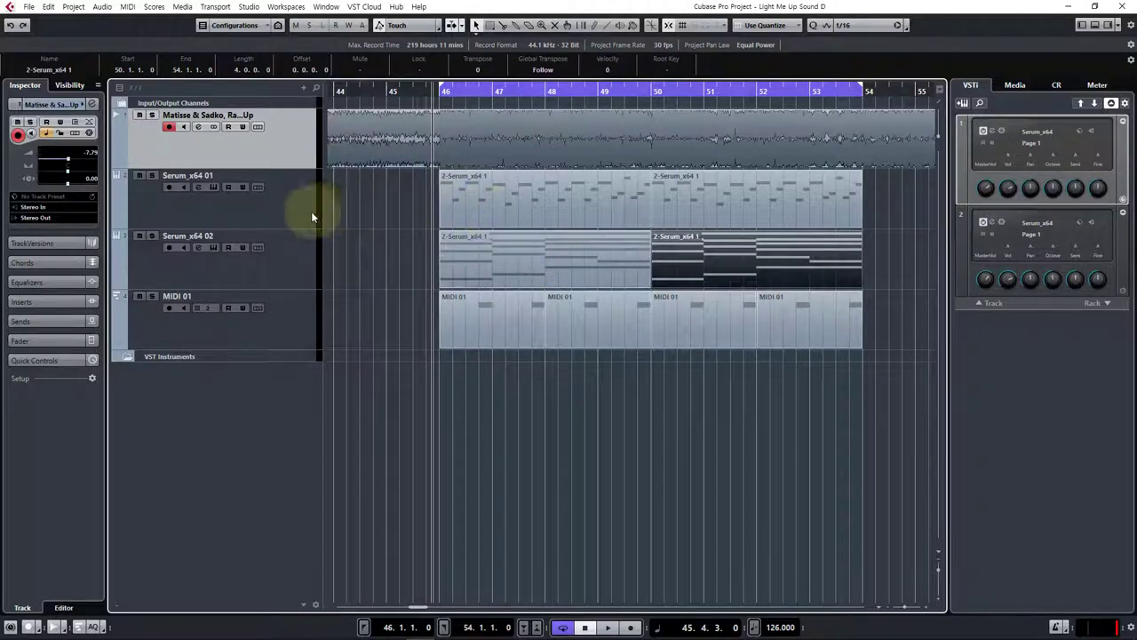
Show the Serum instrument of the Serum_x64 01 track, and solo that track together with the reference audio track.
left_click(212, 211)
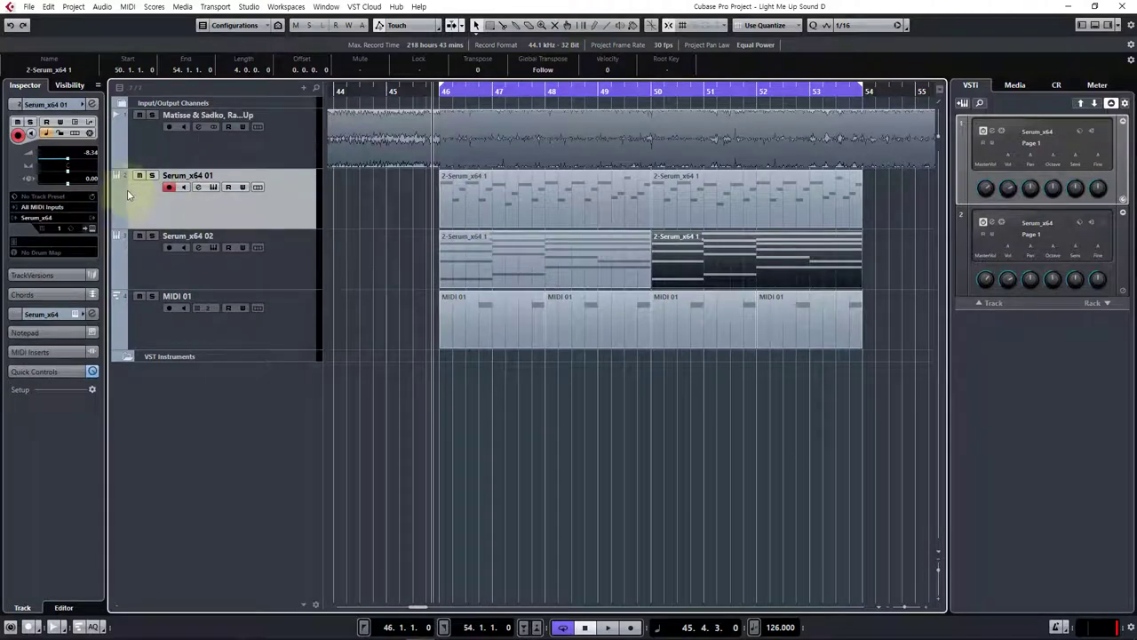
left_click(91, 230)
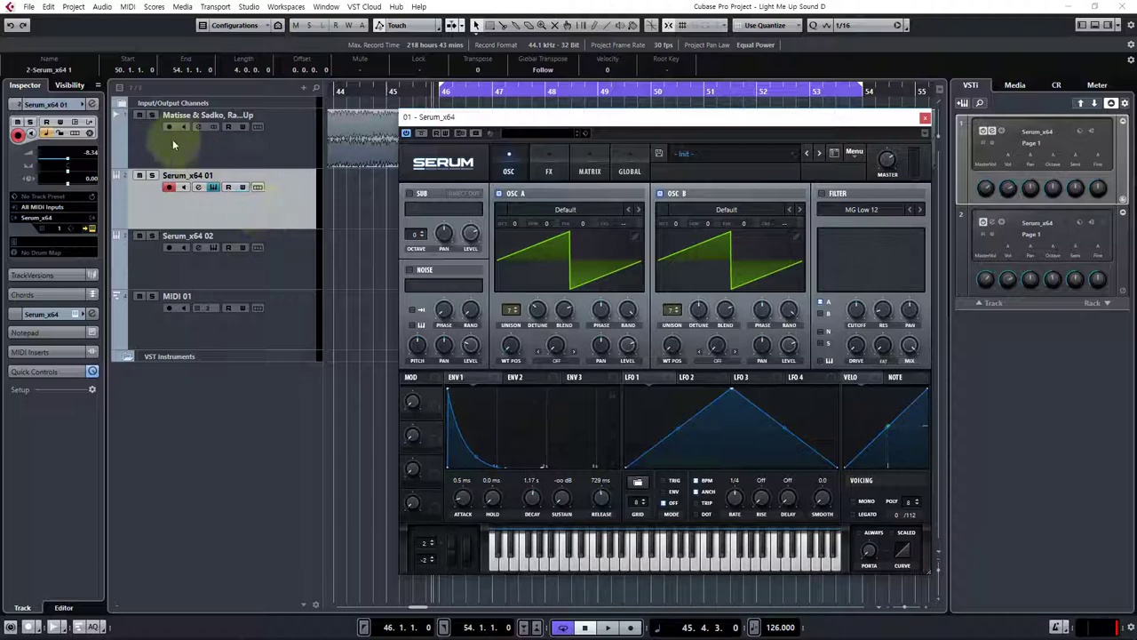
left_click(152, 114)
left_click(152, 175)
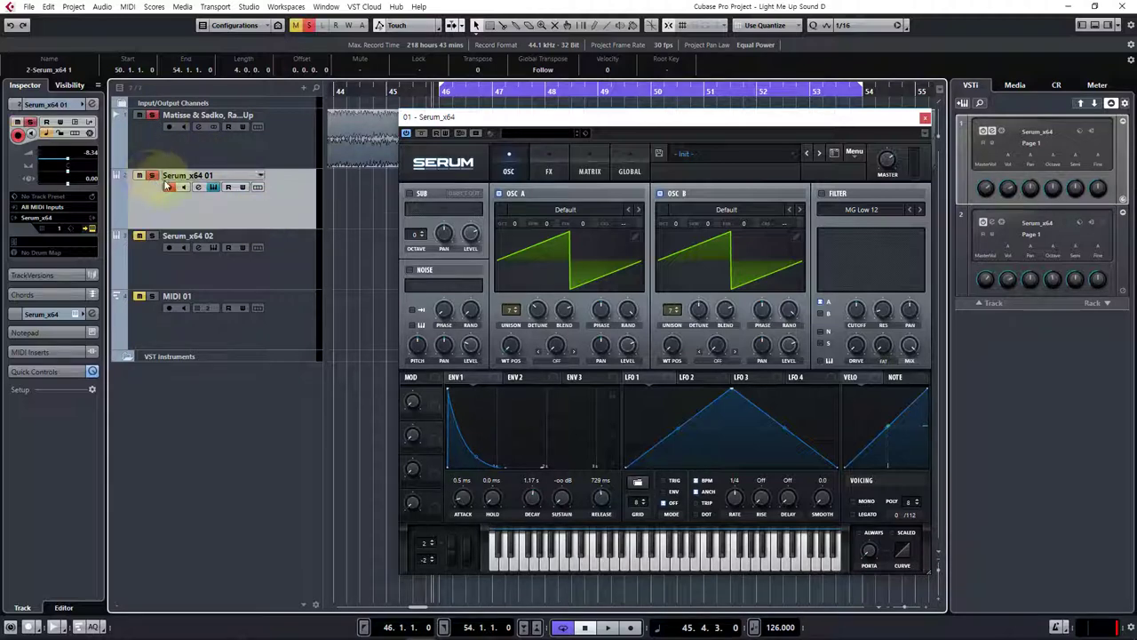
Play the loop and toggle the solo of Serum_x64 01 to compare its sound with the reference audio.
key("space")
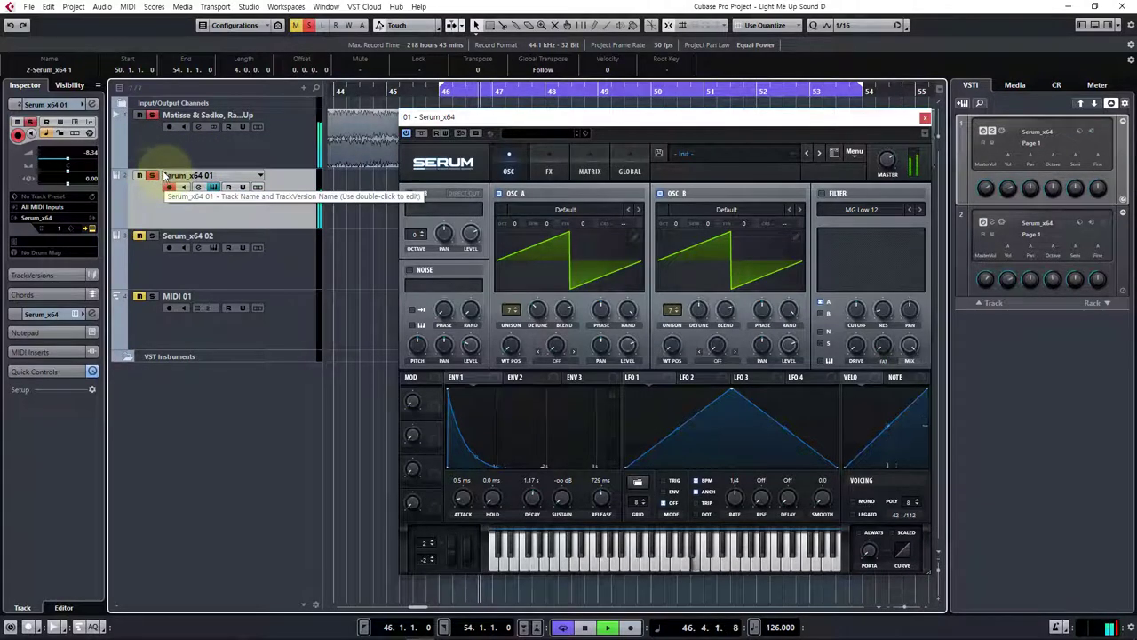
left_click(151, 175)
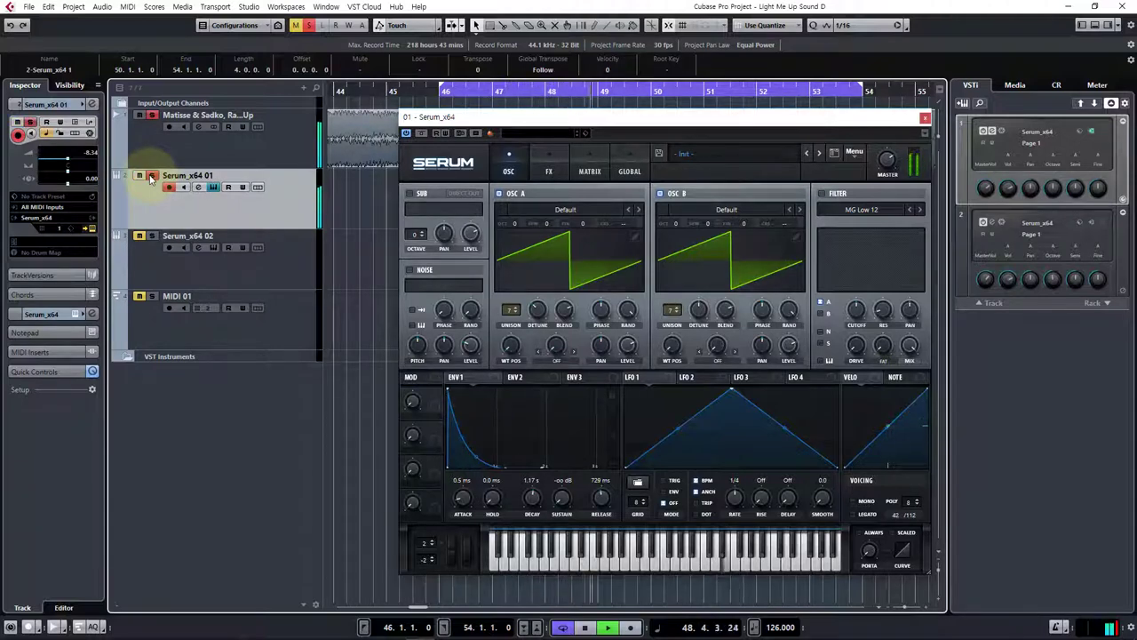
left_click(151, 176)
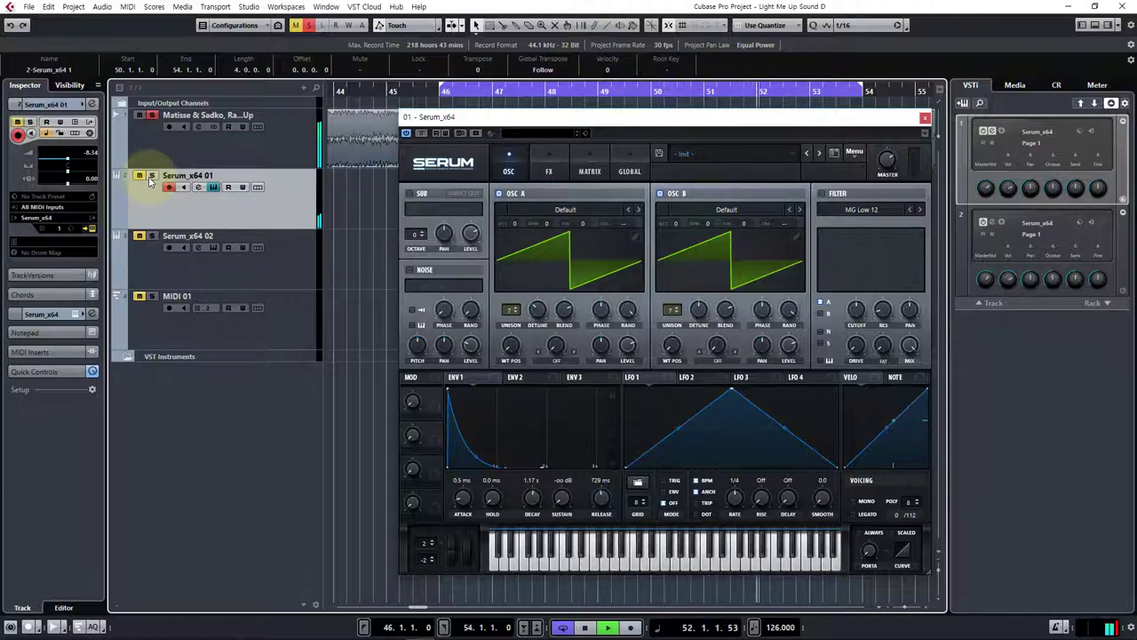
key("space")
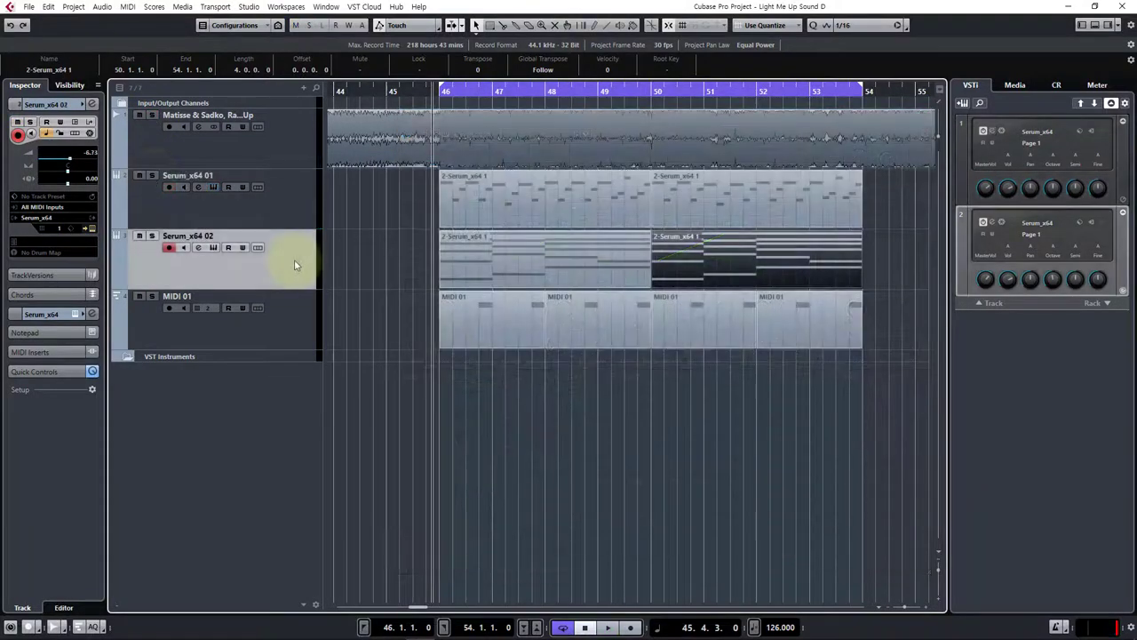
Show the Serum instrument of Serum_x64 02 and listen to that track soloed together with the reference audio track.
left_click(214, 247)
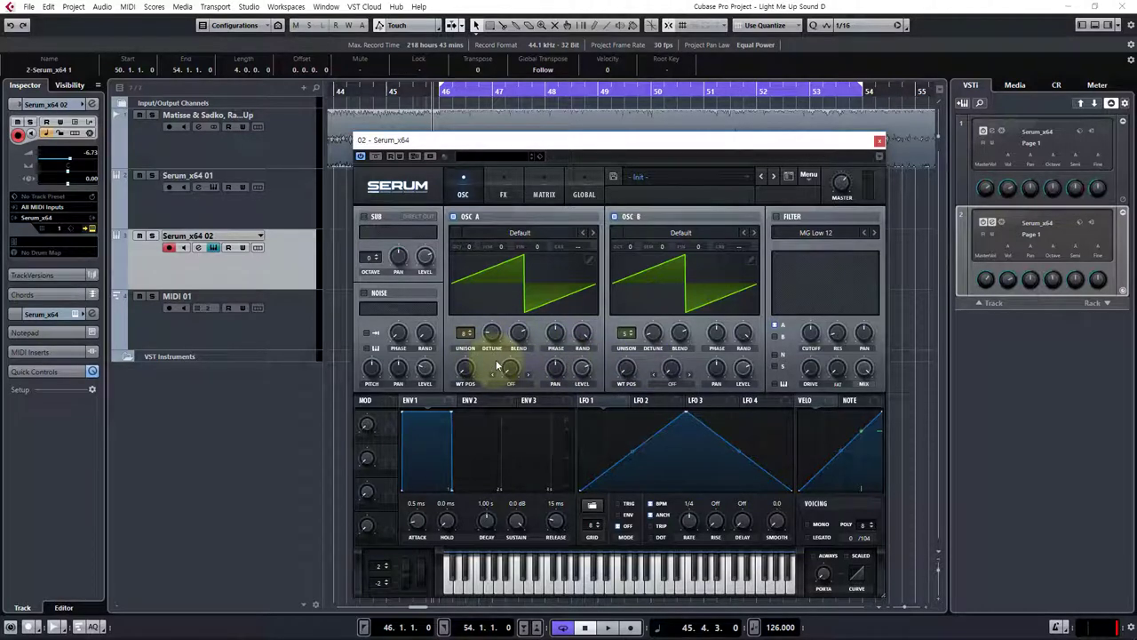
left_click(151, 237)
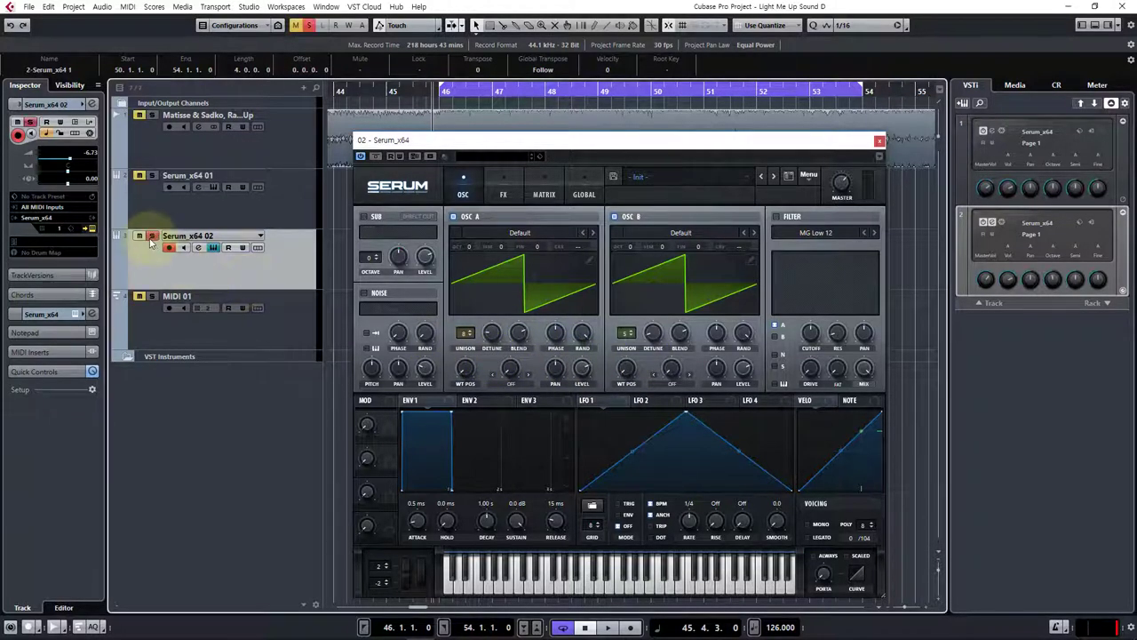
left_click(152, 115)
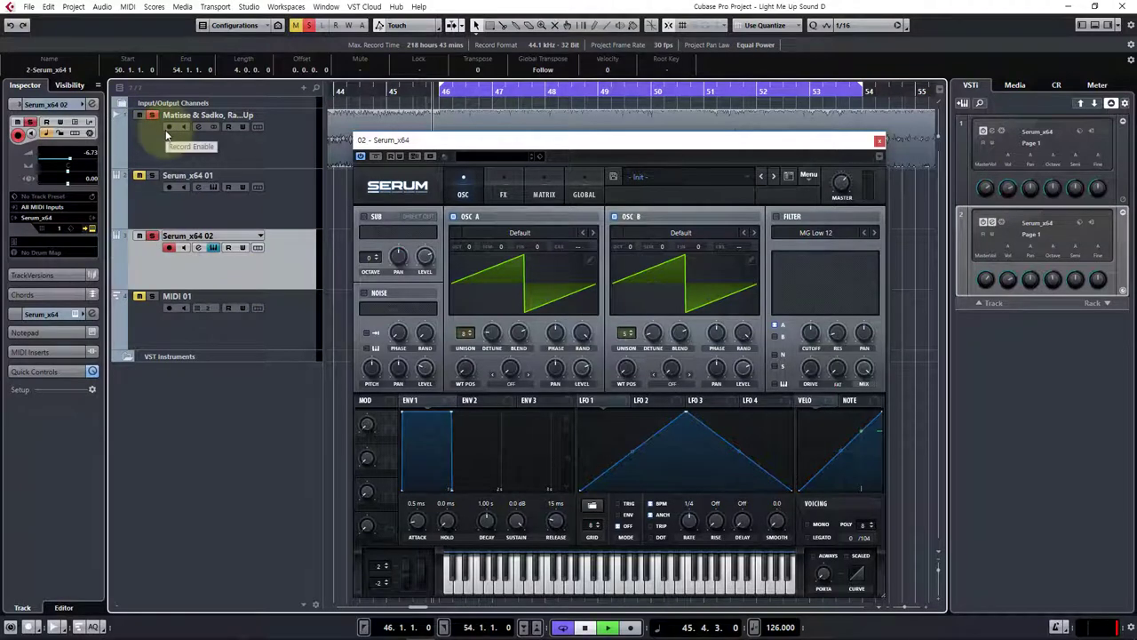
key("space")
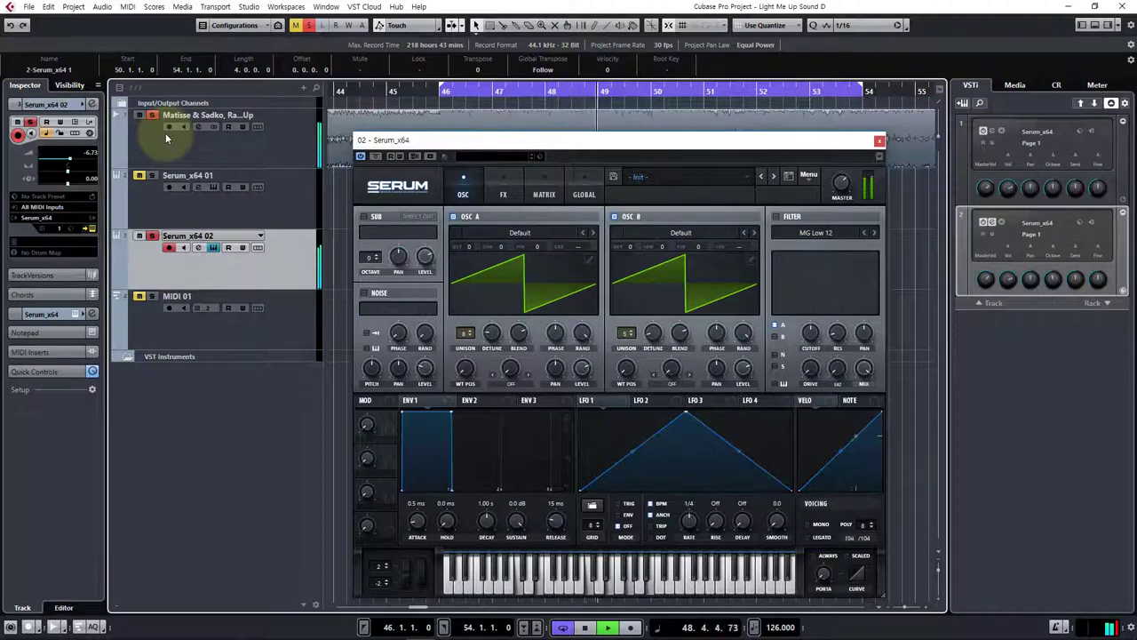
key("space")
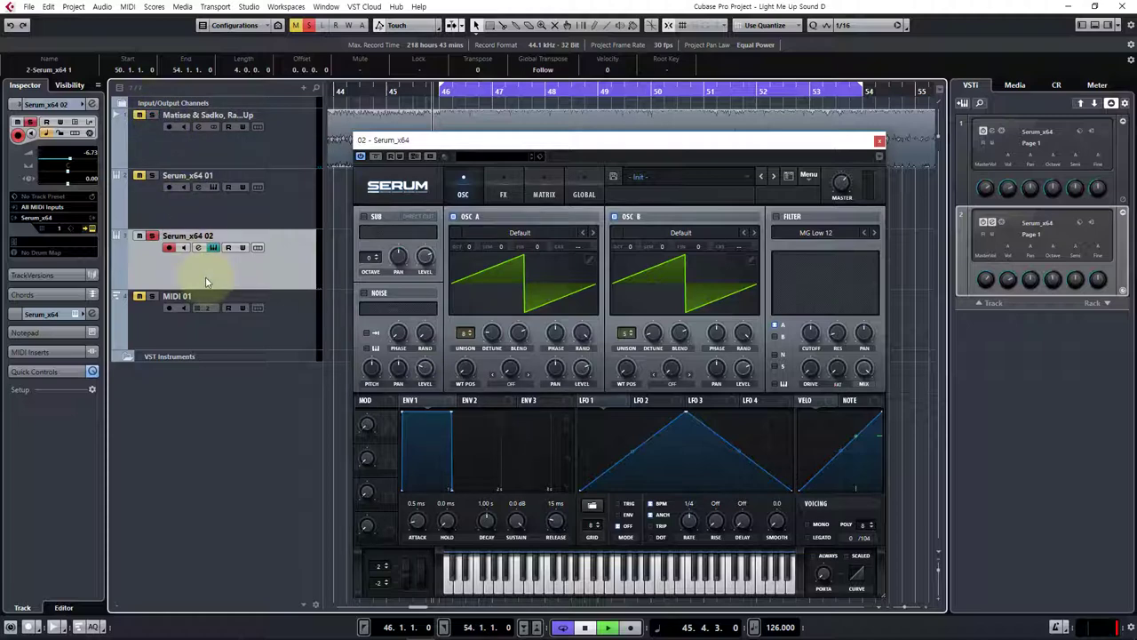
Listen to Serum_x64 02 without the reference audio, first alone and a second time with the MIDI 01 track soloed too.
key("space")
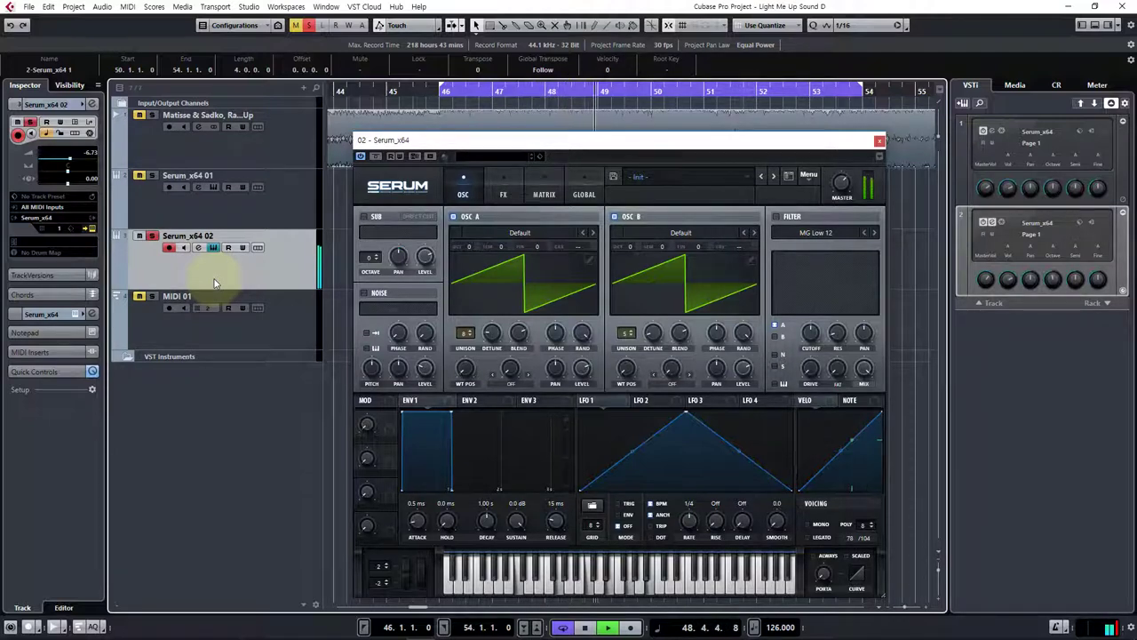
key("space")
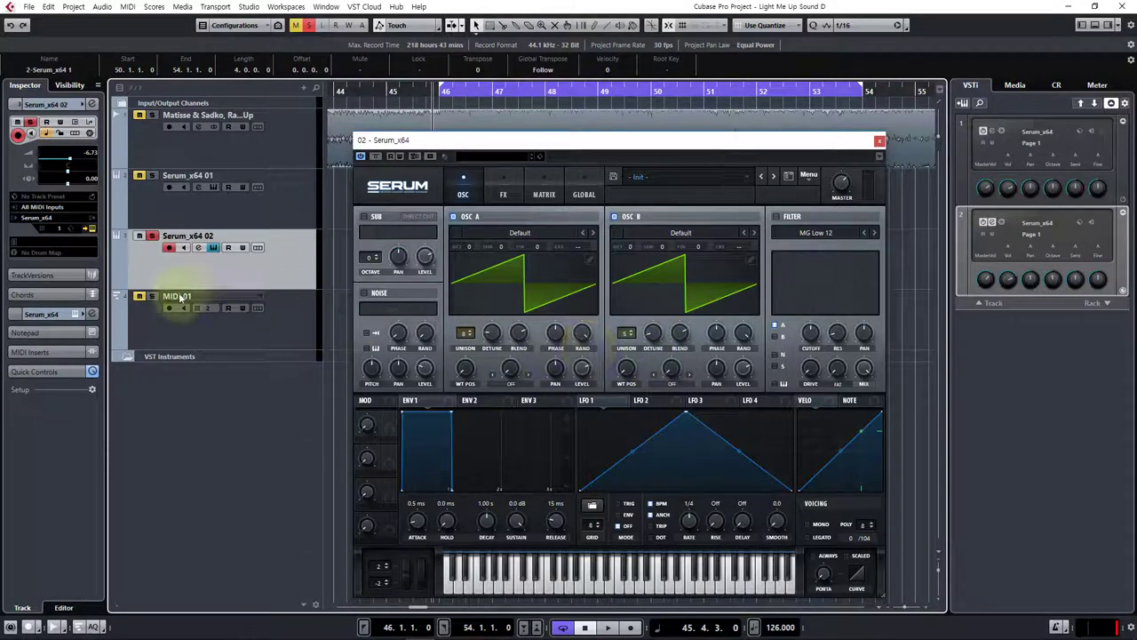
left_click(241, 332)
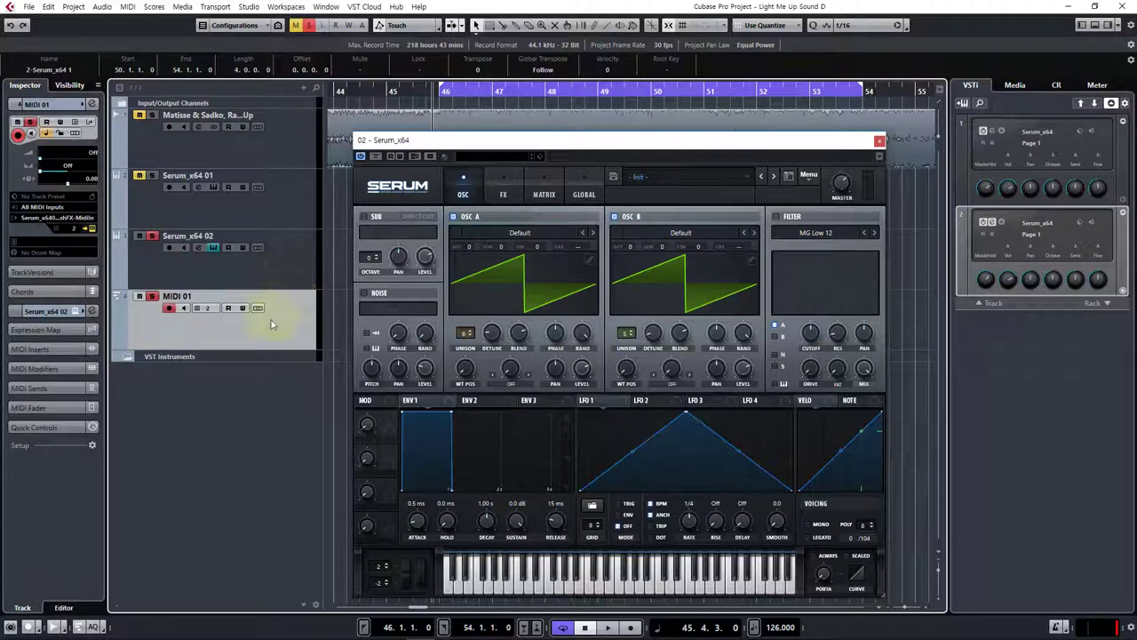
key("space")
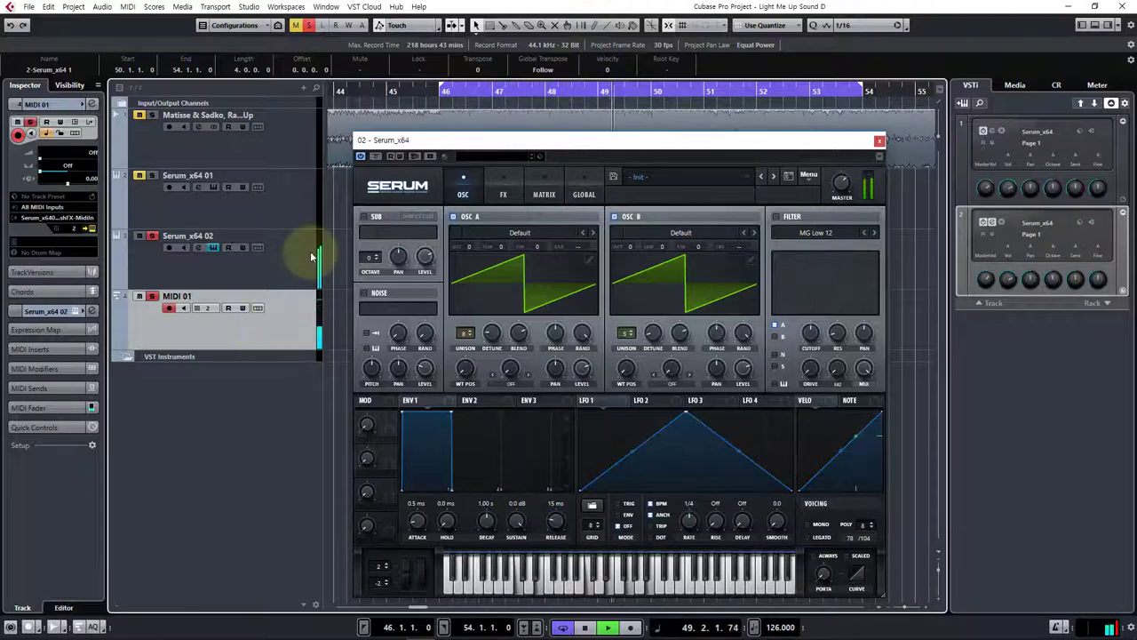
key("space")
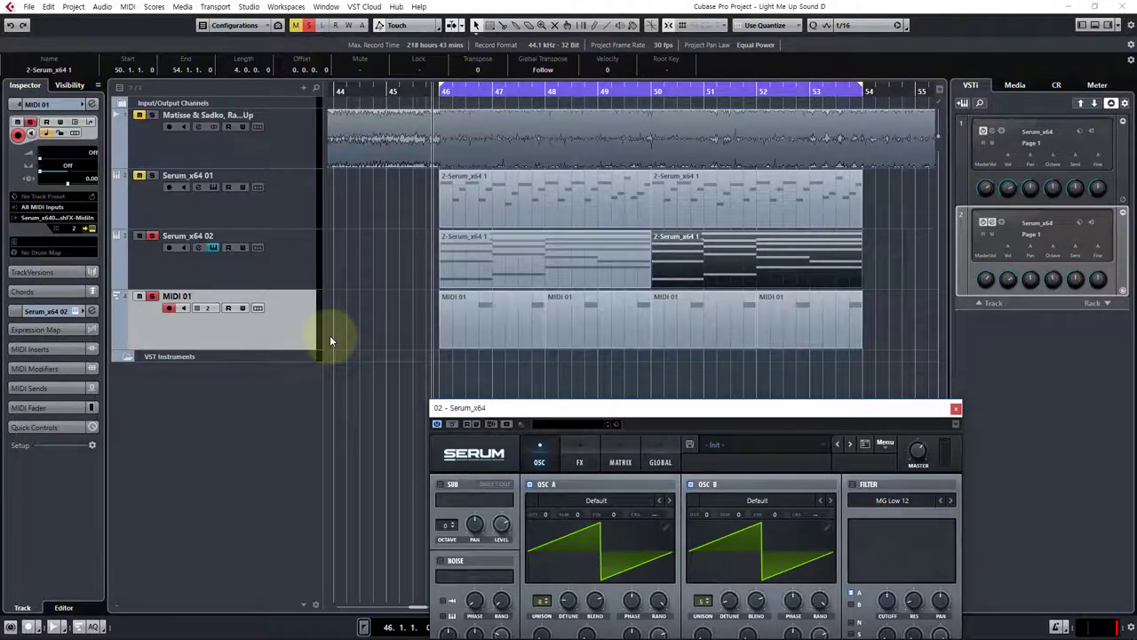
Examine the Kickstart and LoopMash FX inserts in the channel settings of Serum_x64 02, and close the settings.
left_click(196, 272)
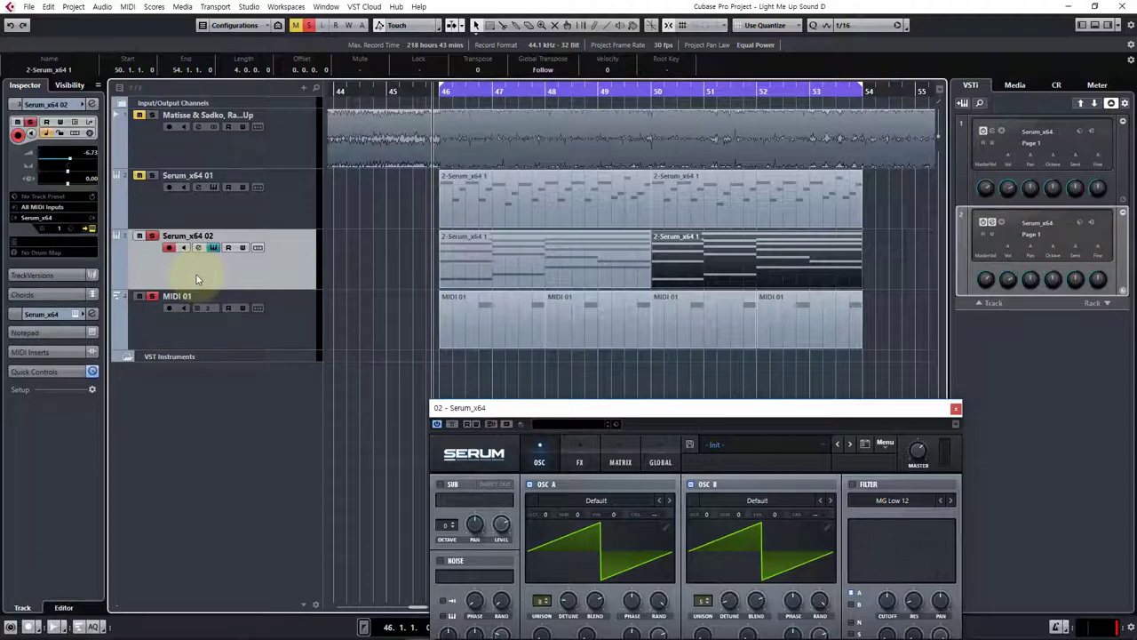
left_click(92, 104)
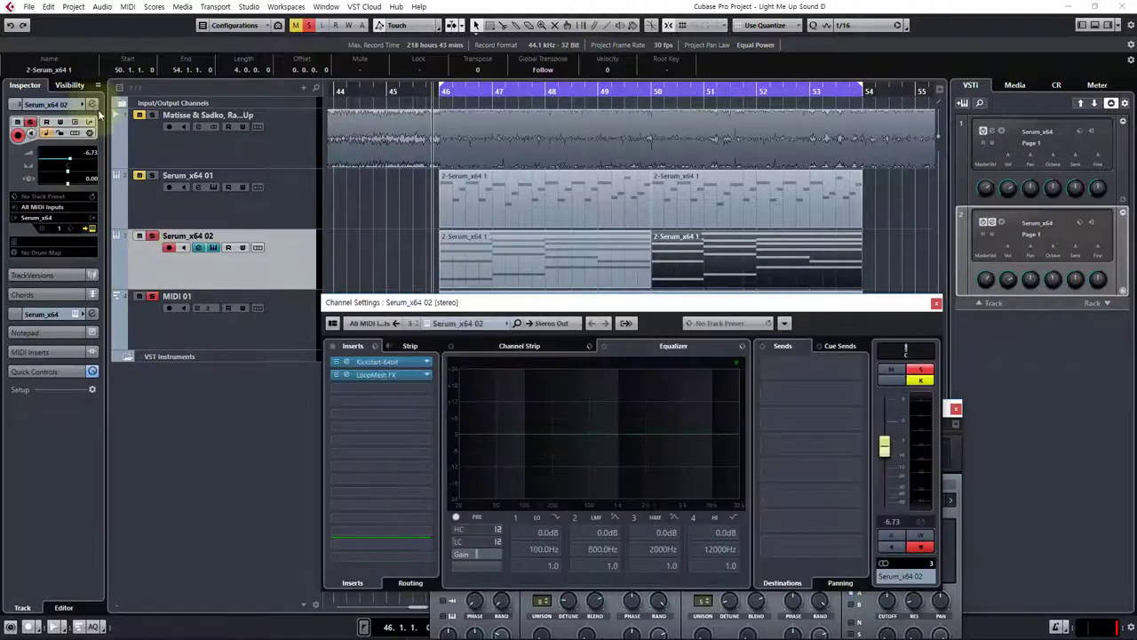
left_click(359, 374)
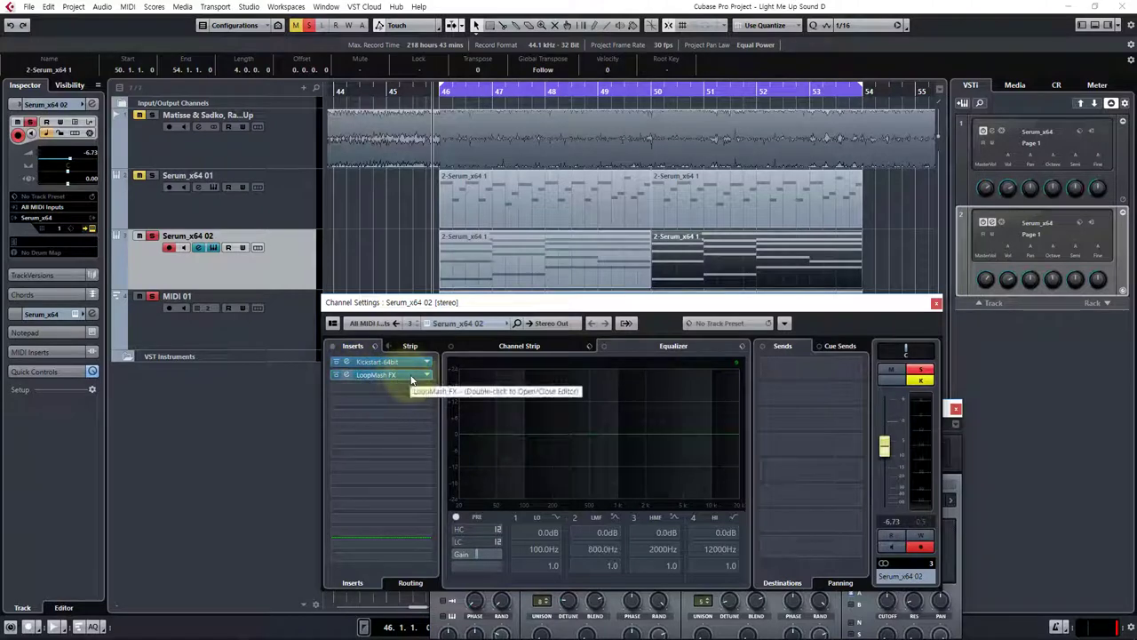
left_click(937, 303)
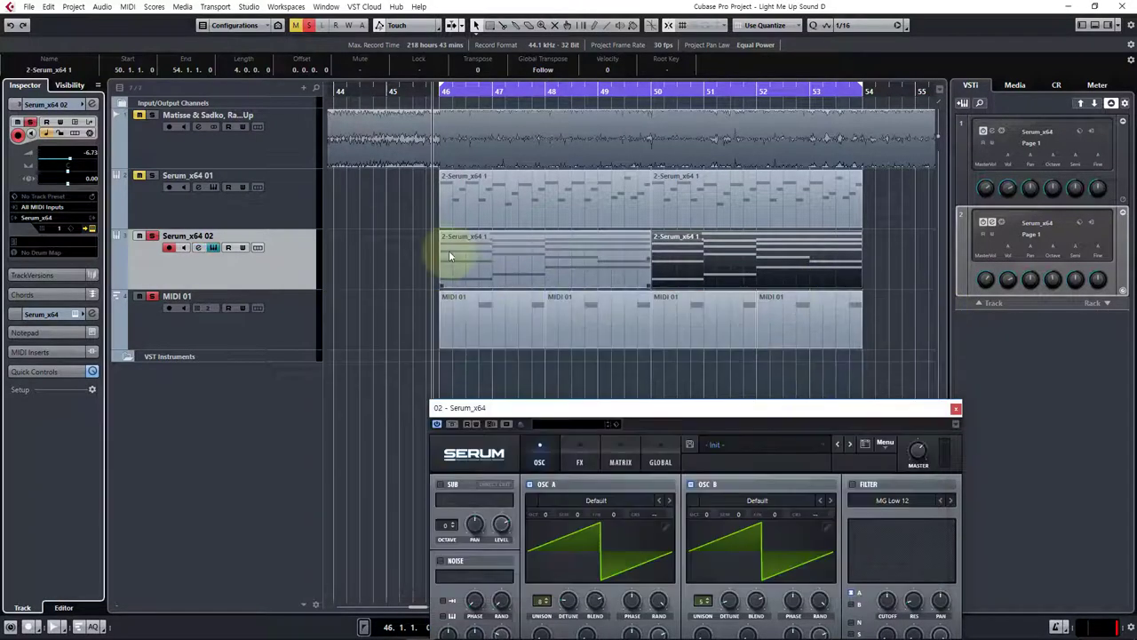
Open the first MIDI event on the MIDI 01 track to examine its notes.
left_click(301, 309)
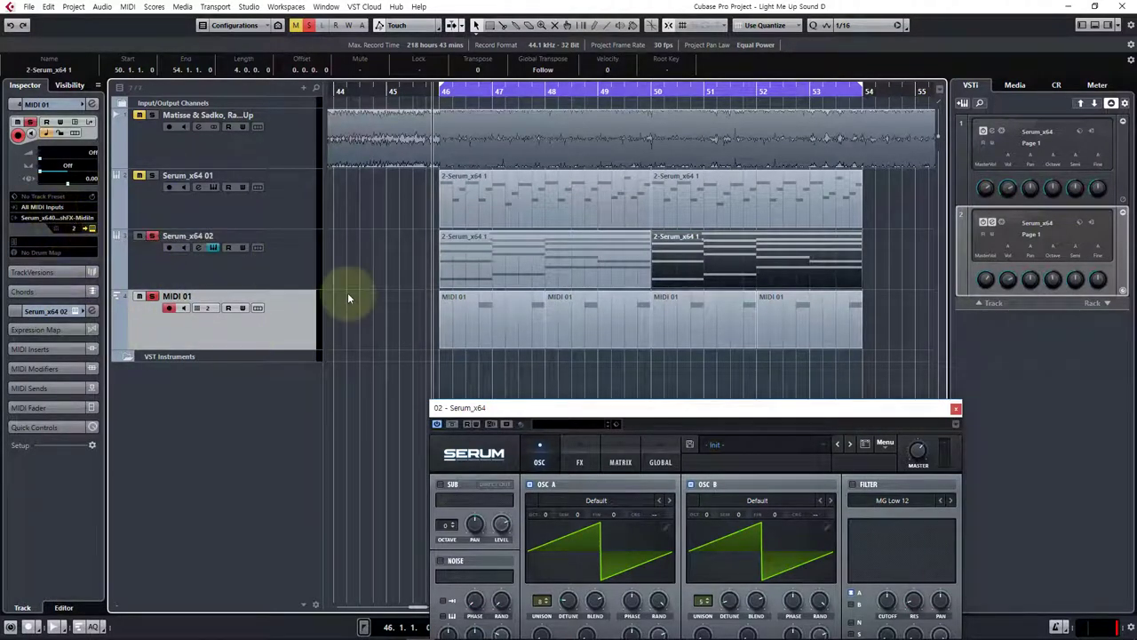
double_click(486, 333)
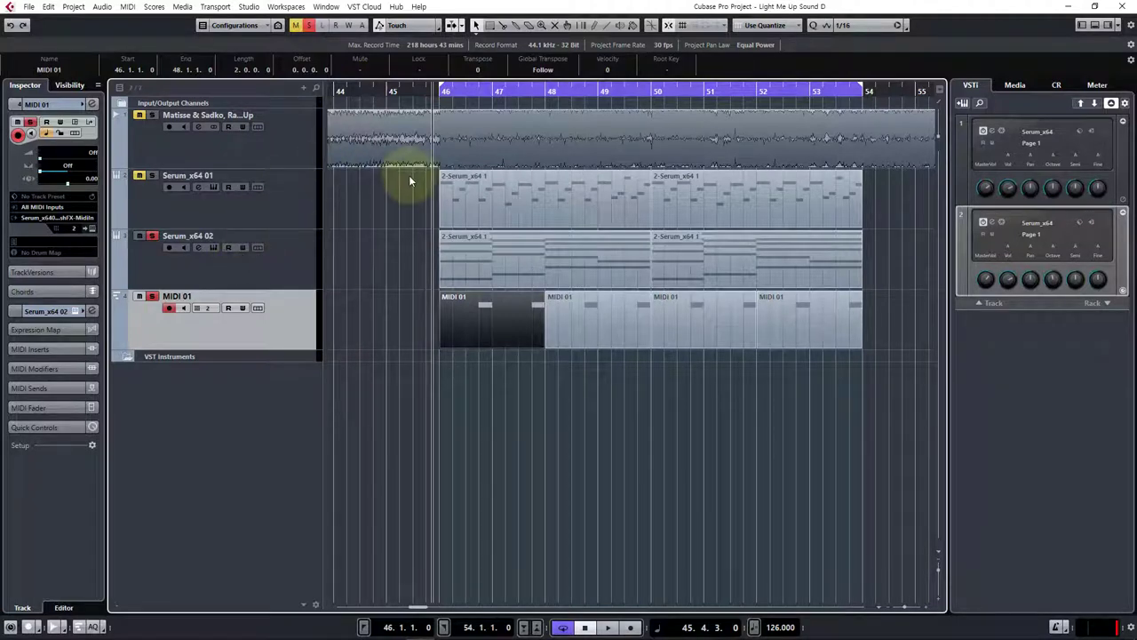
Unsolo MIDI 01 and Serum_x64 02, solo only the reference audio track, and play the loop.
left_click(152, 296)
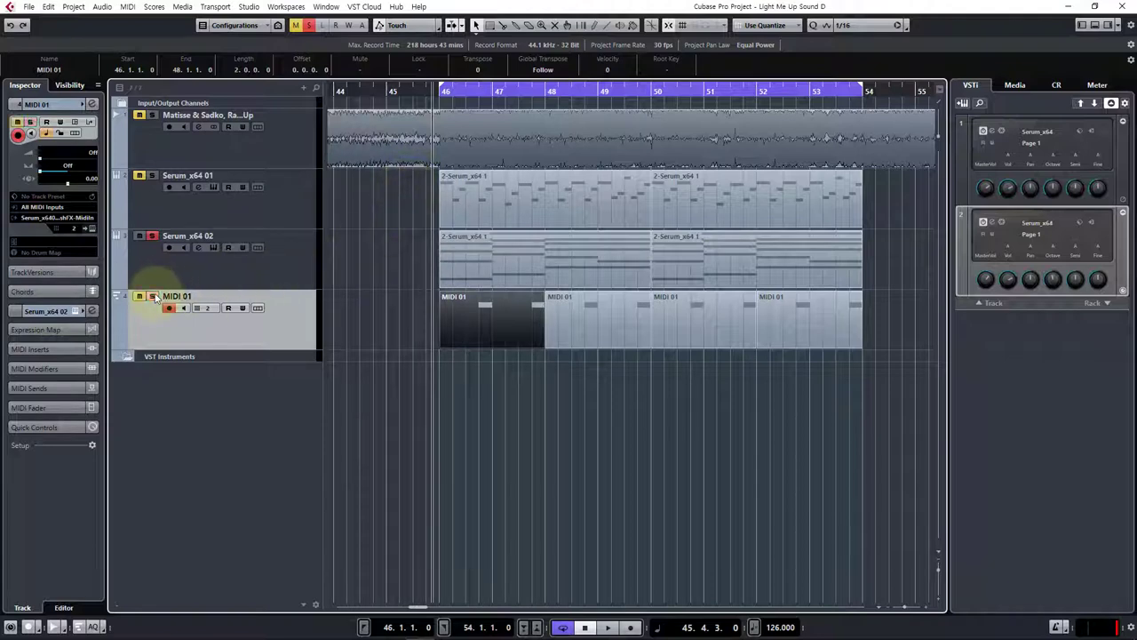
left_click(152, 235)
left_click(152, 115)
key("space")
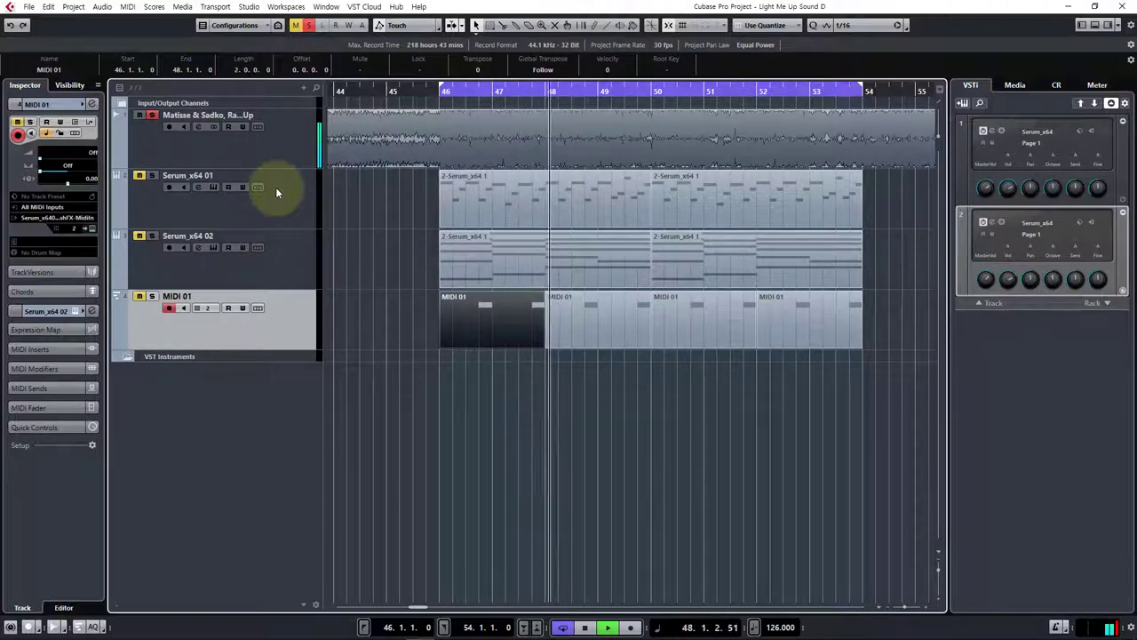
key("space")
Solo Serum_x64 01 alongside the reference audio track and start playback of the loop.
left_click(153, 178)
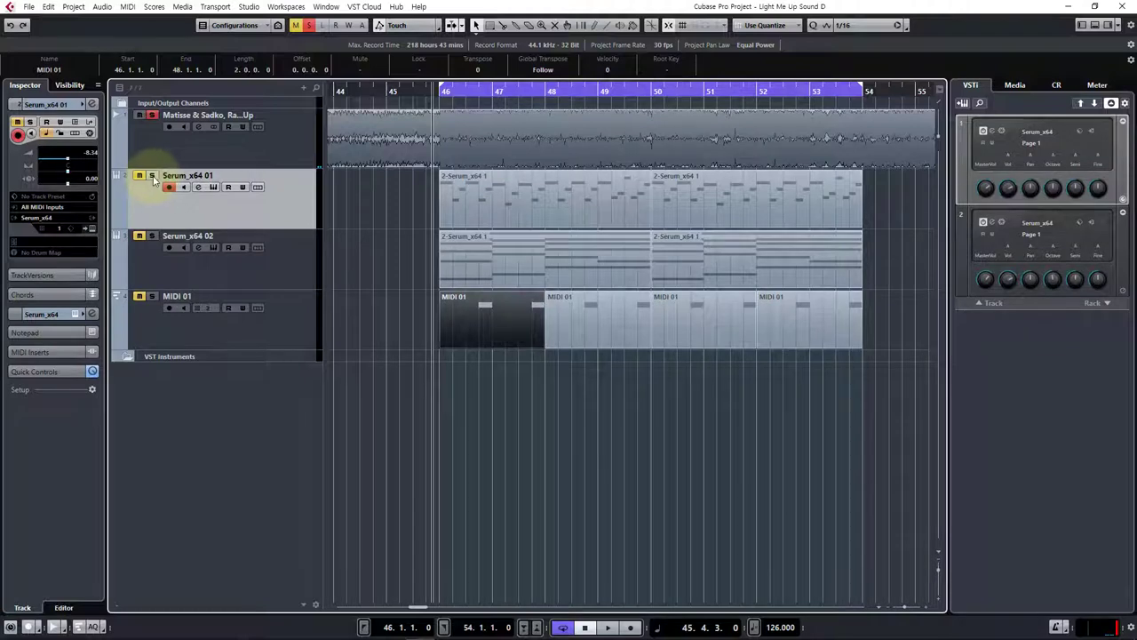
left_click(152, 176)
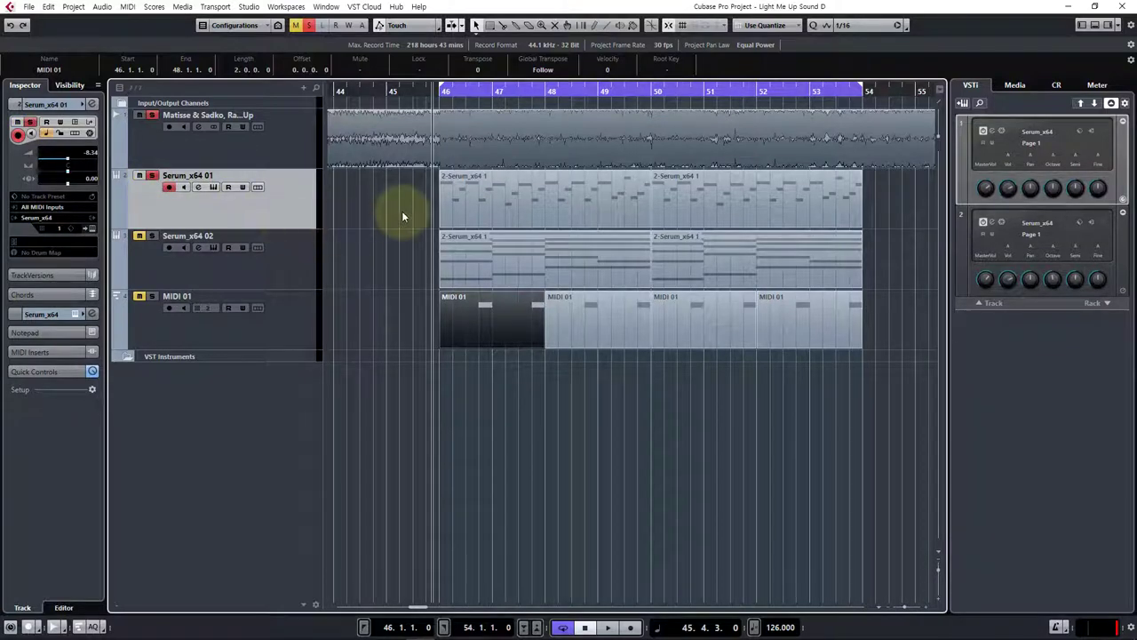
key("space")
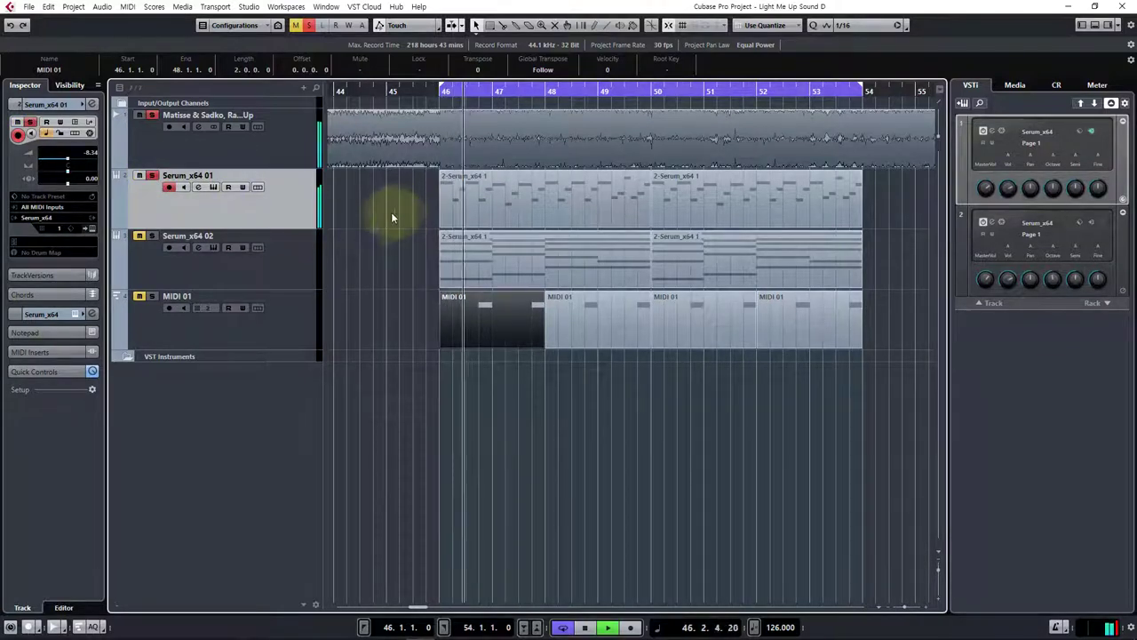
Lower the reference audio track's volume to about -12.0 during playback, and stop playback.
left_click(186, 146)
left_click_drag(67, 160, 63, 161)
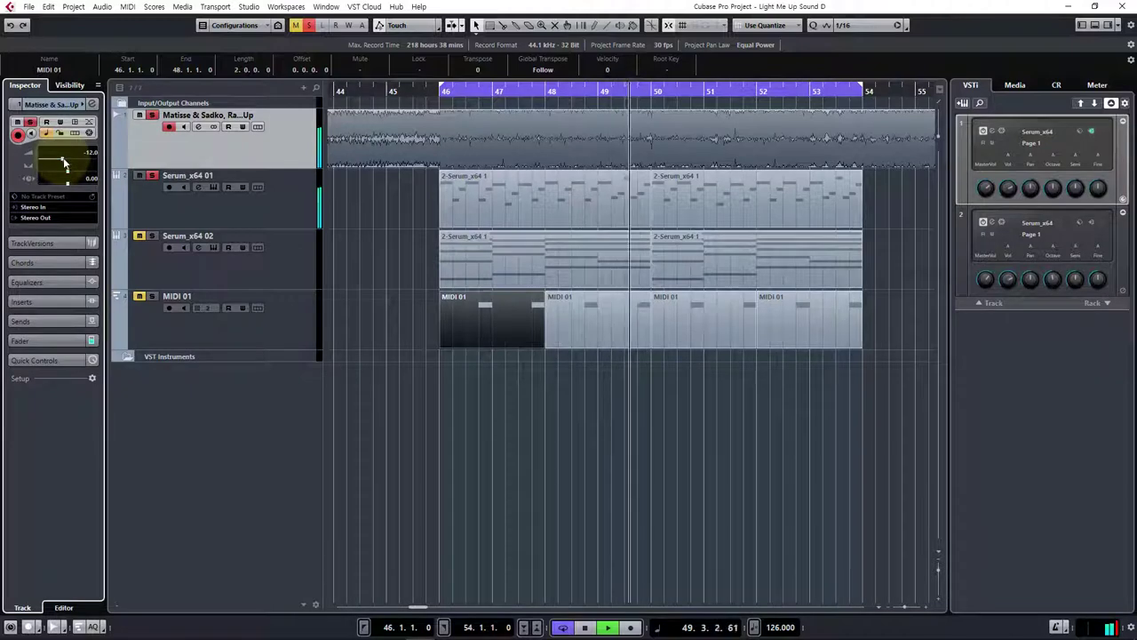
key("space")
Open the Serum instrument of the Serum_x64 01 track and show its effects page.
left_click(167, 222)
left_click(87, 228)
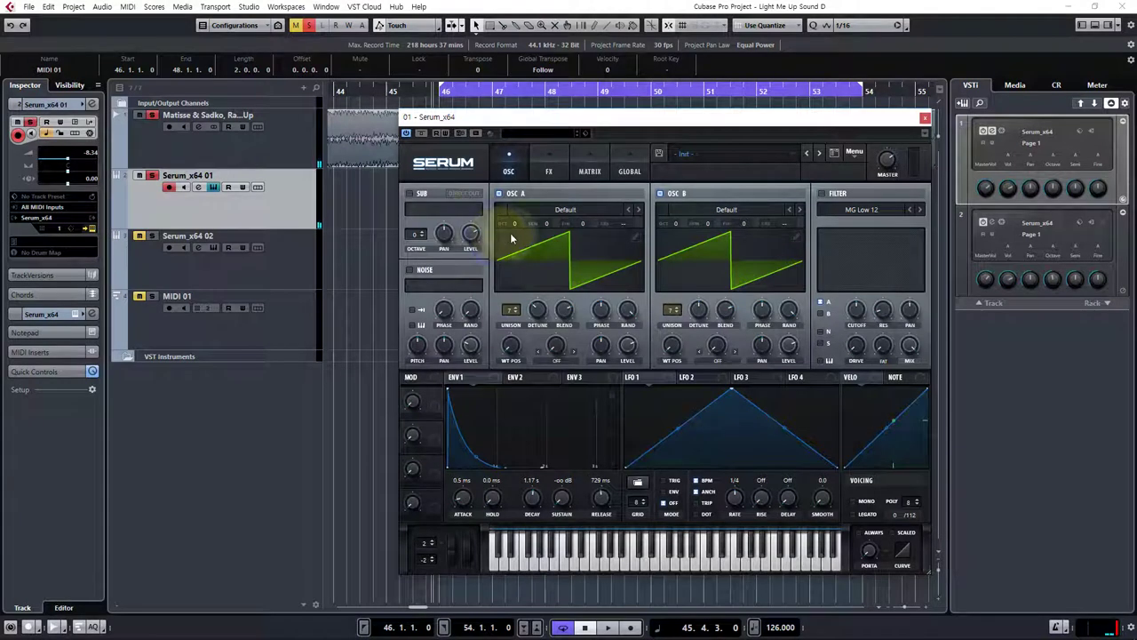
left_click(549, 172)
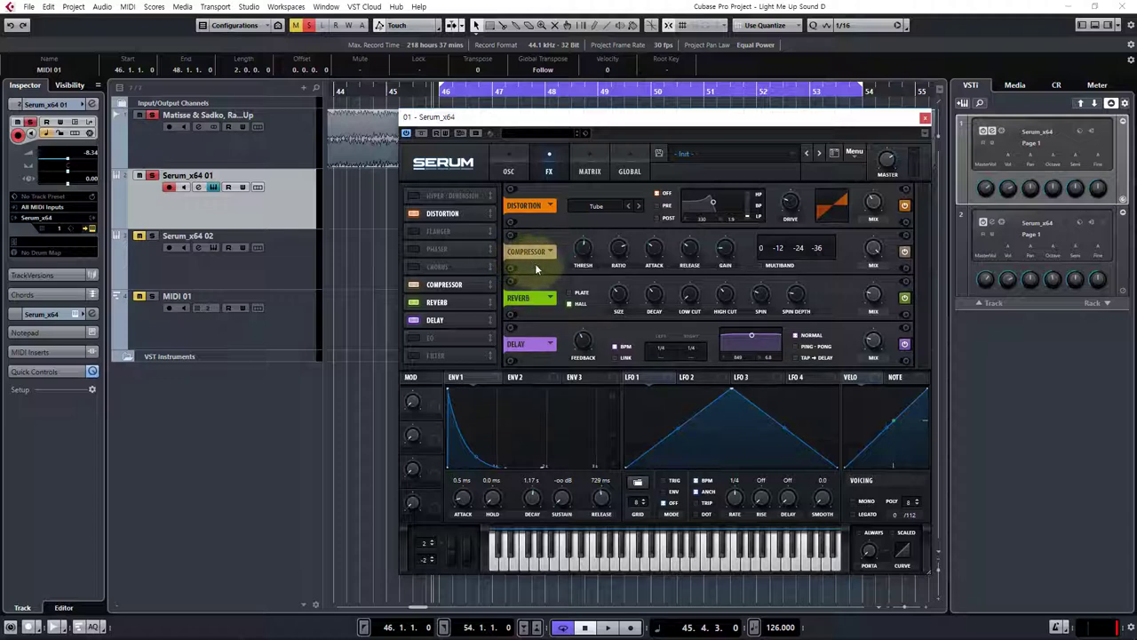
Close the Serum window, solo Serum_x64 02 alongside Serum_x64 01 and the reference audio track, and start playback of the loop.
left_click(925, 116)
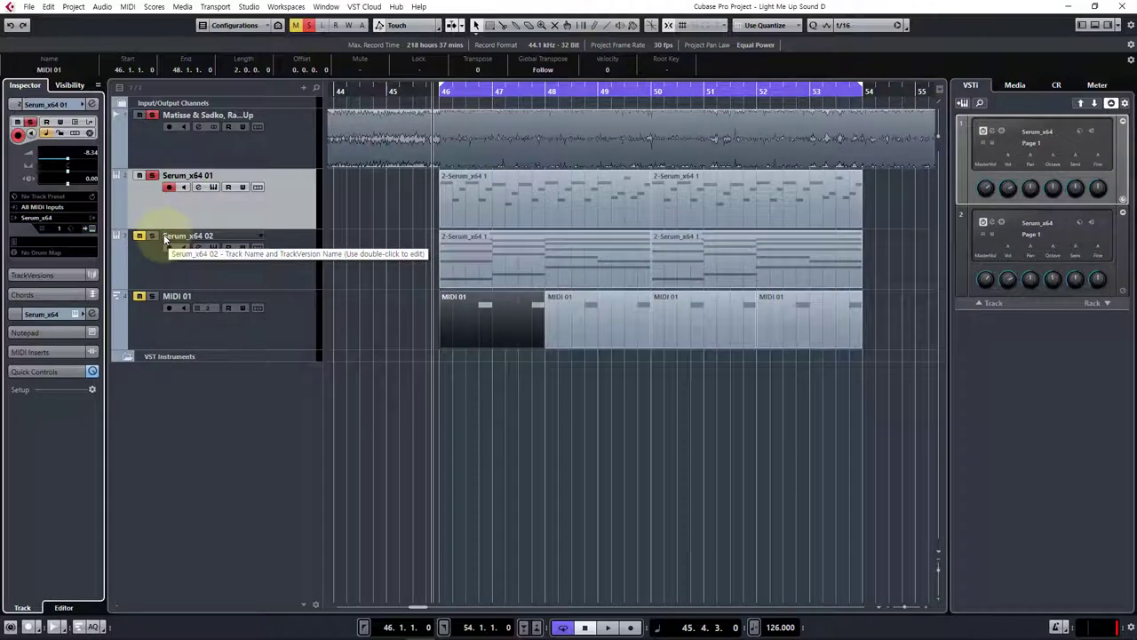
left_click(163, 234)
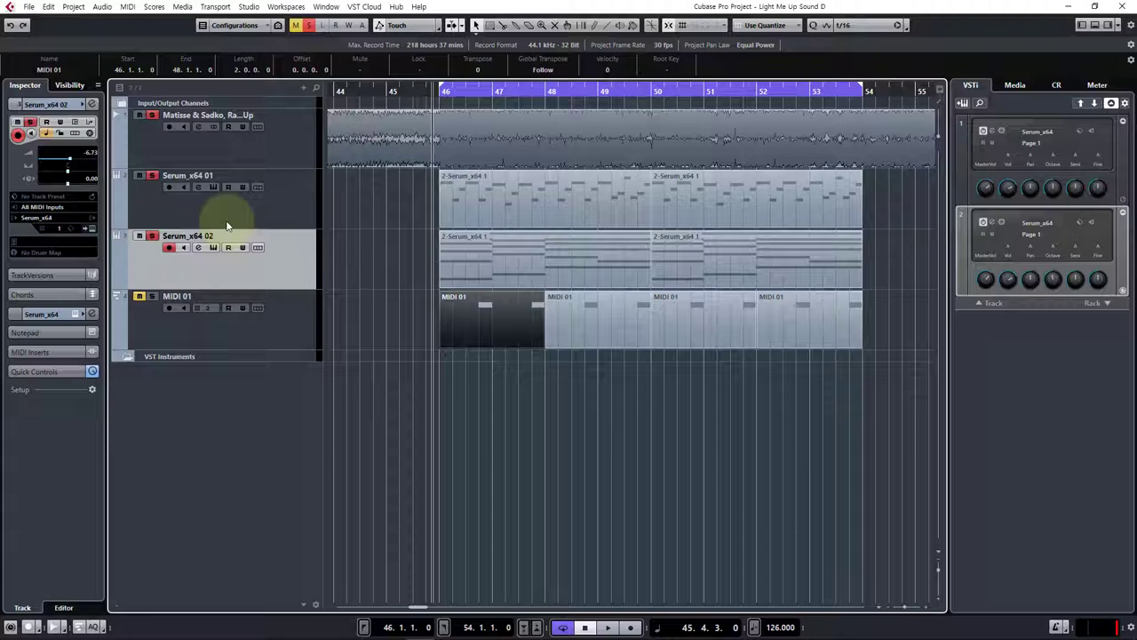
key("space")
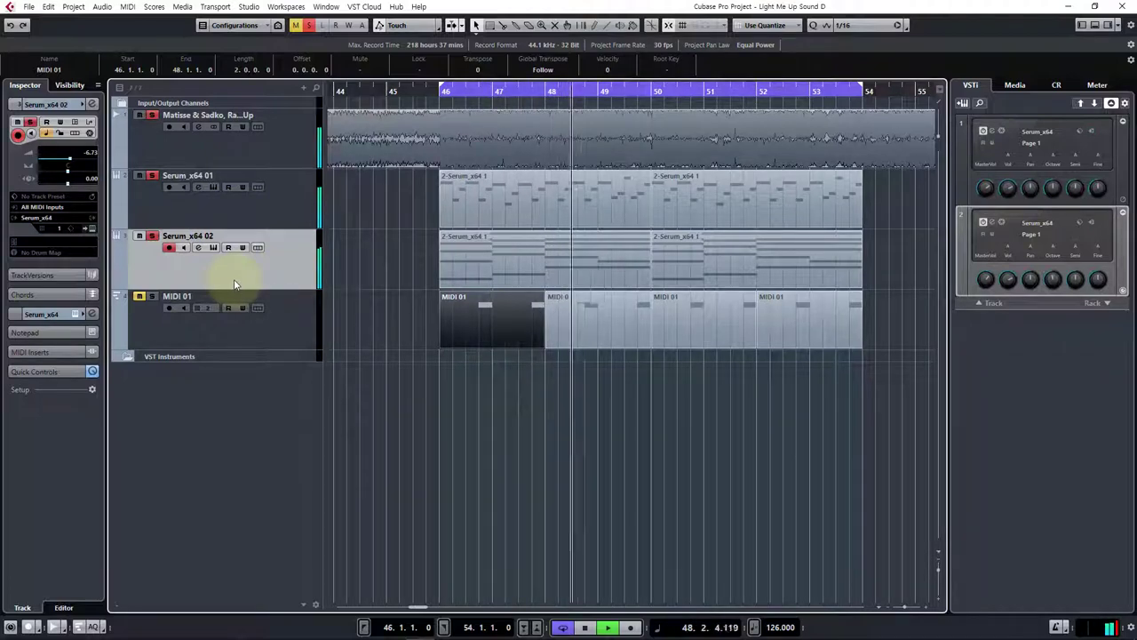
Lower the reference audio track's volume to about -17.5 during playback, reselect Serum_x64 02, and stop playback.
left_click(206, 153)
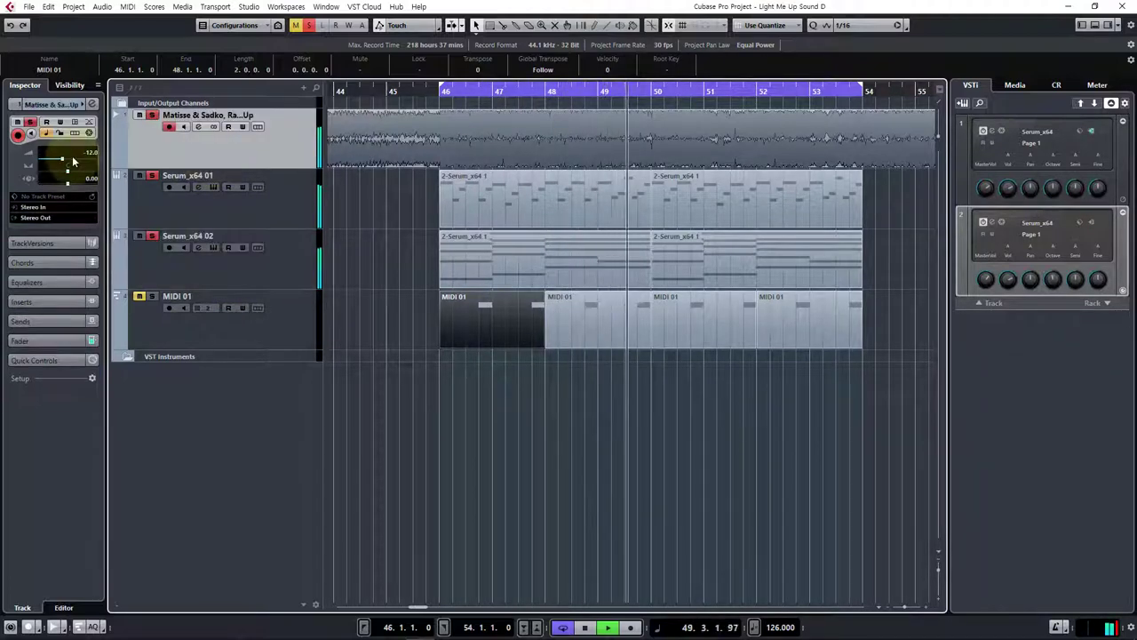
scroll(73, 162, "down", 4)
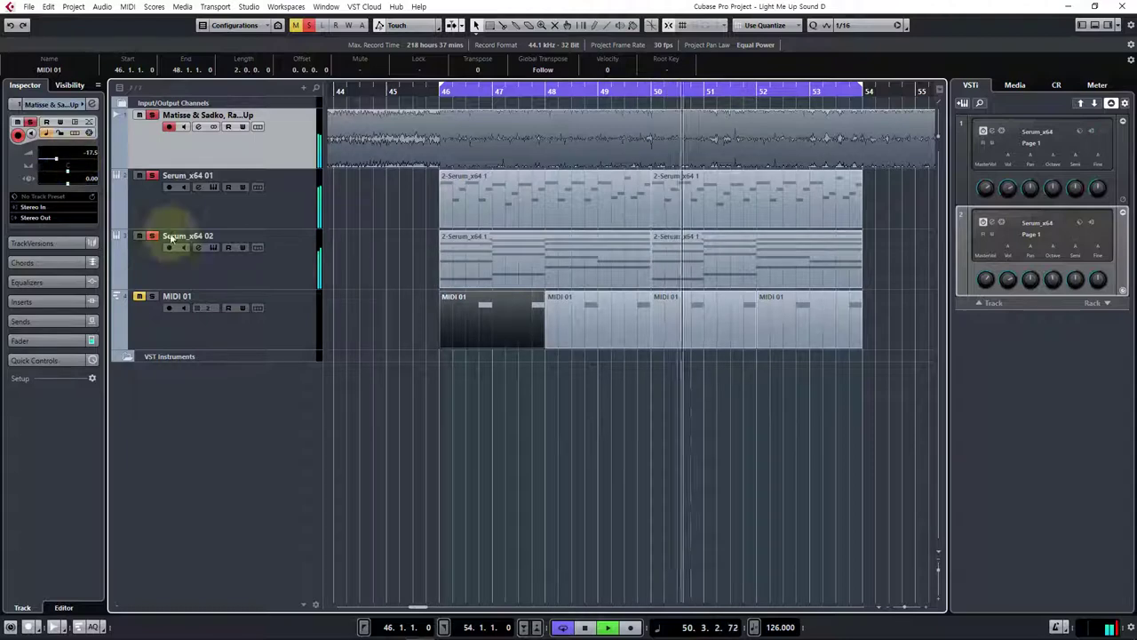
left_click(187, 272)
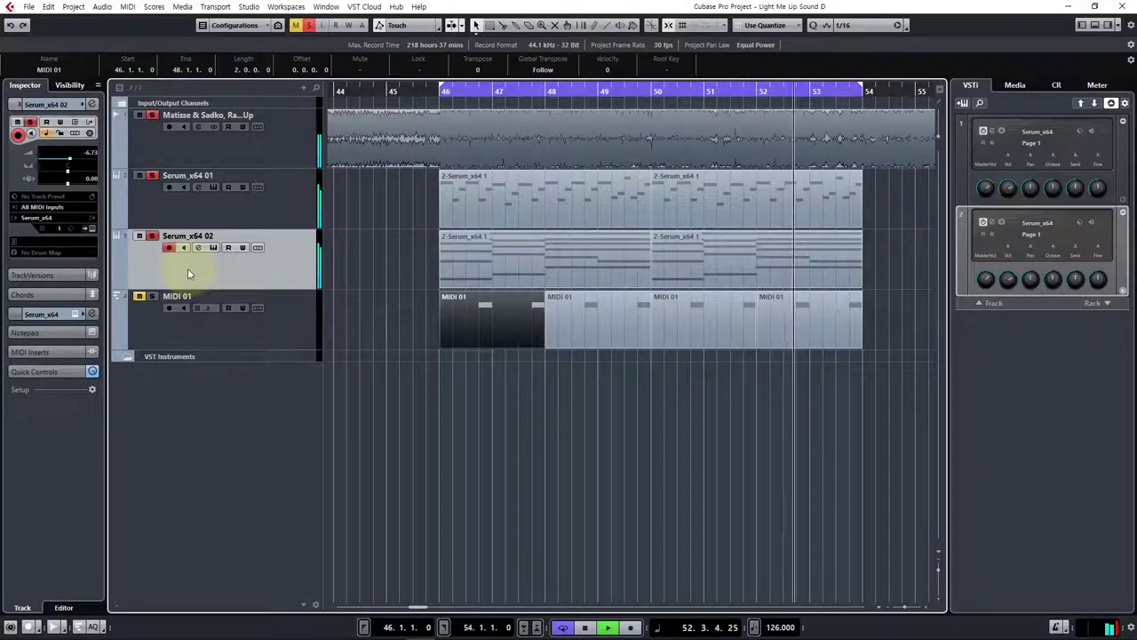
key("space")
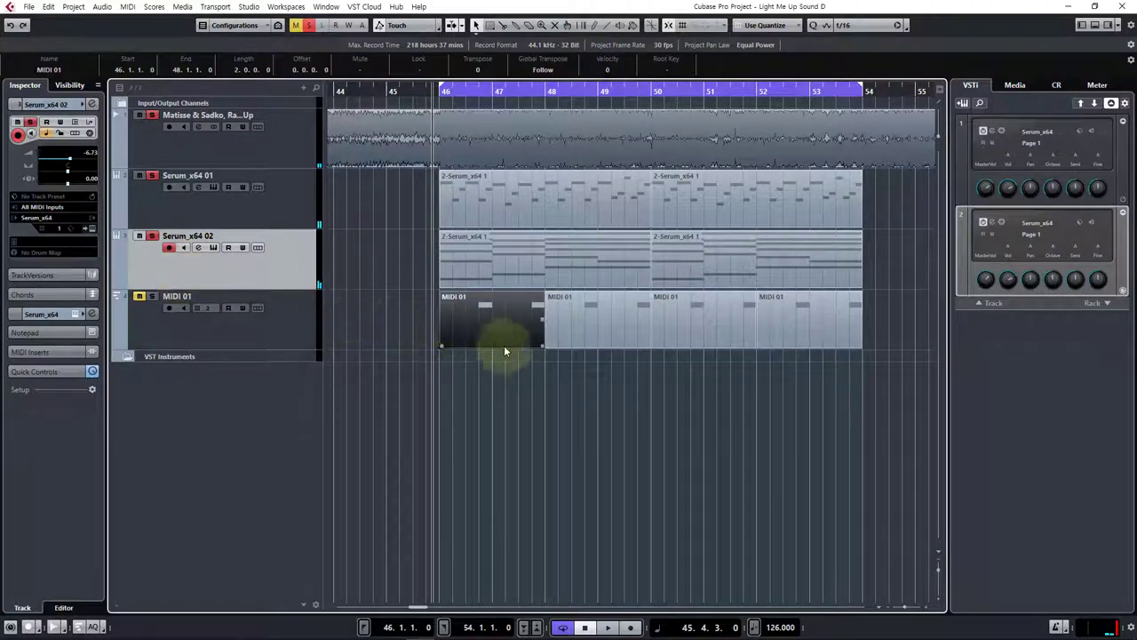
Solo MIDI 01 together with the other three tracks, play the loop, and stop playback.
left_click(155, 305)
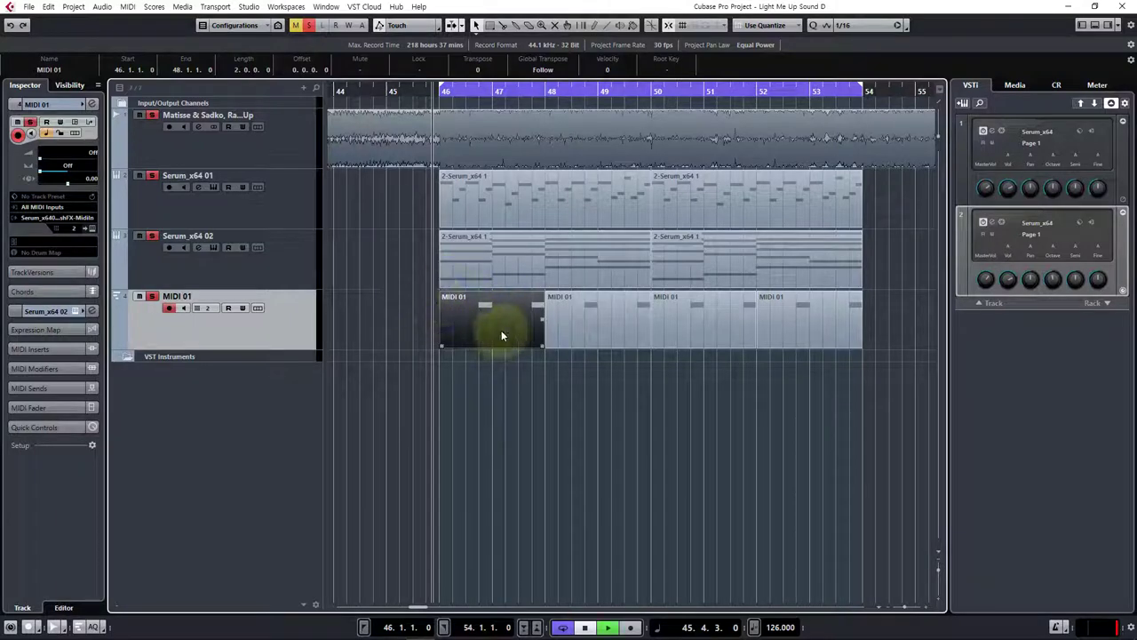
key("space")
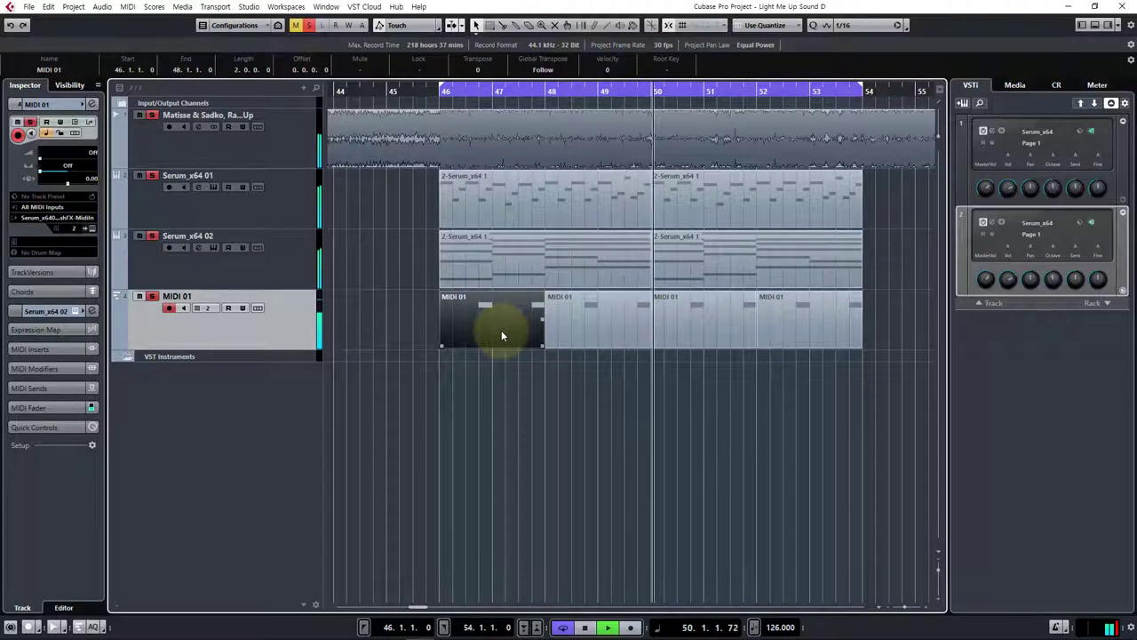
key("space")
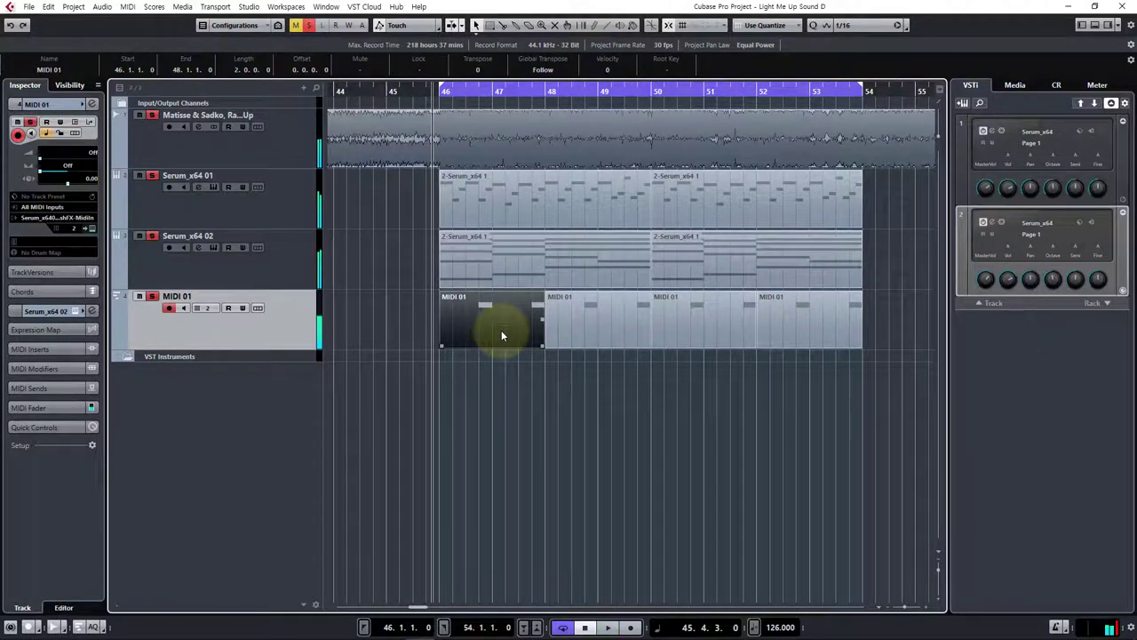